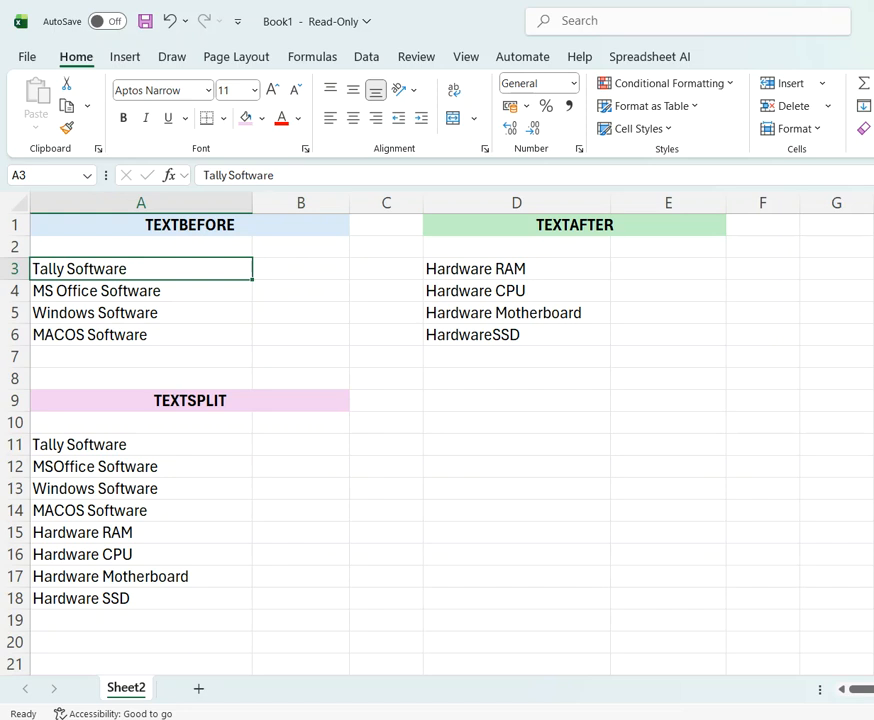
- Look over the software entries in A3:A6 and the empty result cells beside them in column B
{"action": "left_click", "coordinate": [141, 291]}
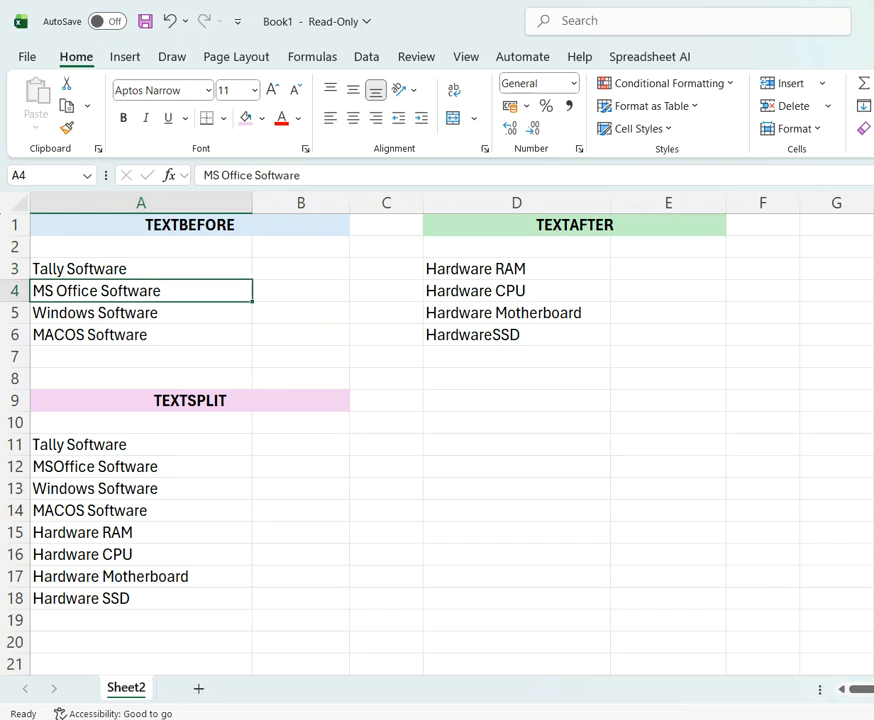
{"action": "left_click", "coordinate": [141, 313]}
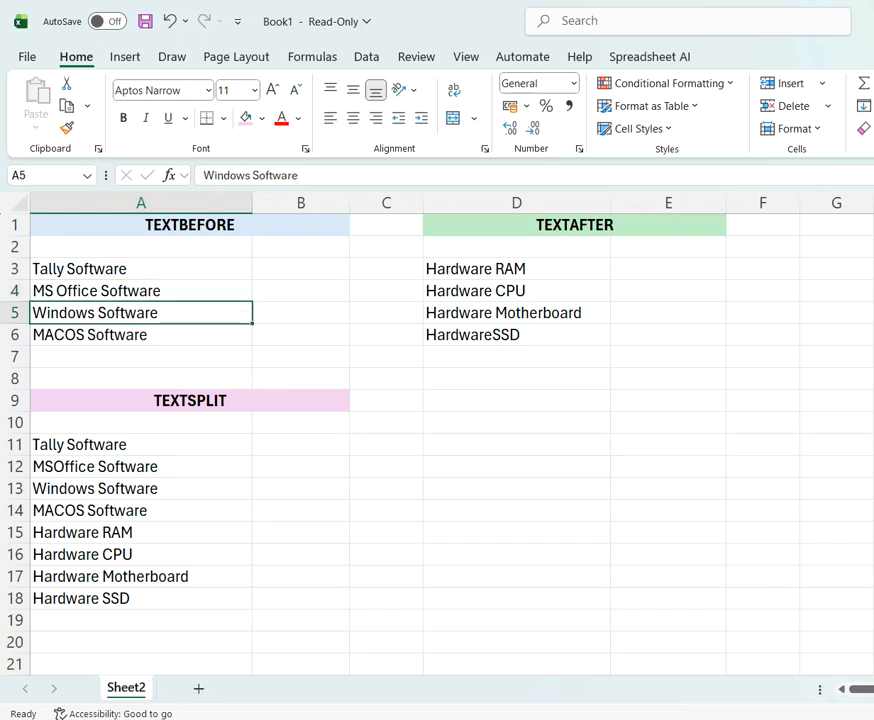
{"action": "left_click", "coordinate": [141, 335]}
{"action": "key", "text": "Up"}
{"action": "key", "text": "Up"}
{"action": "key", "text": "Up"}
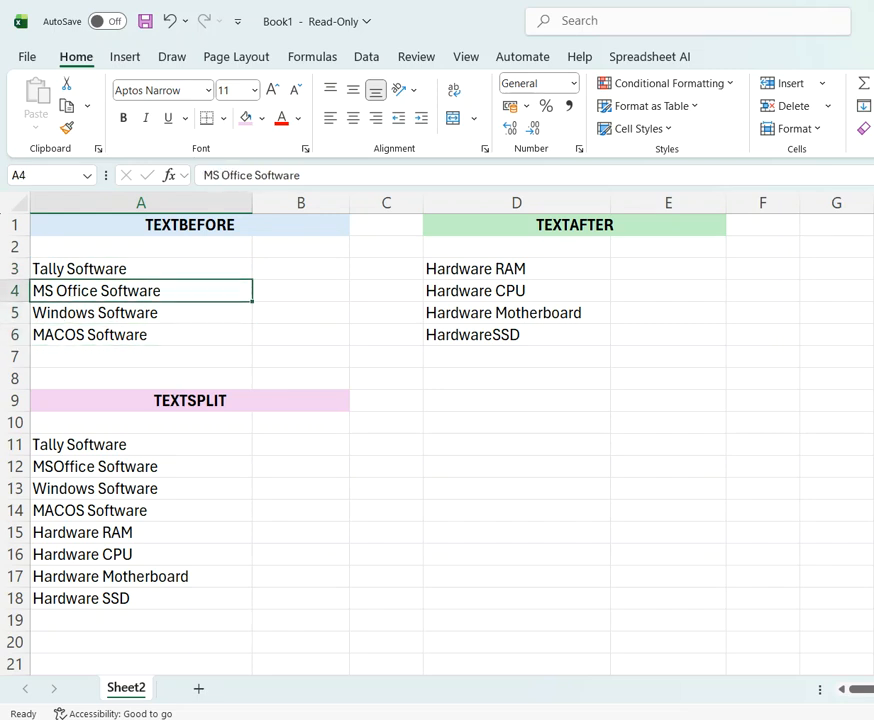
{"action": "key", "text": "Right"}
{"action": "key", "text": "Left"}
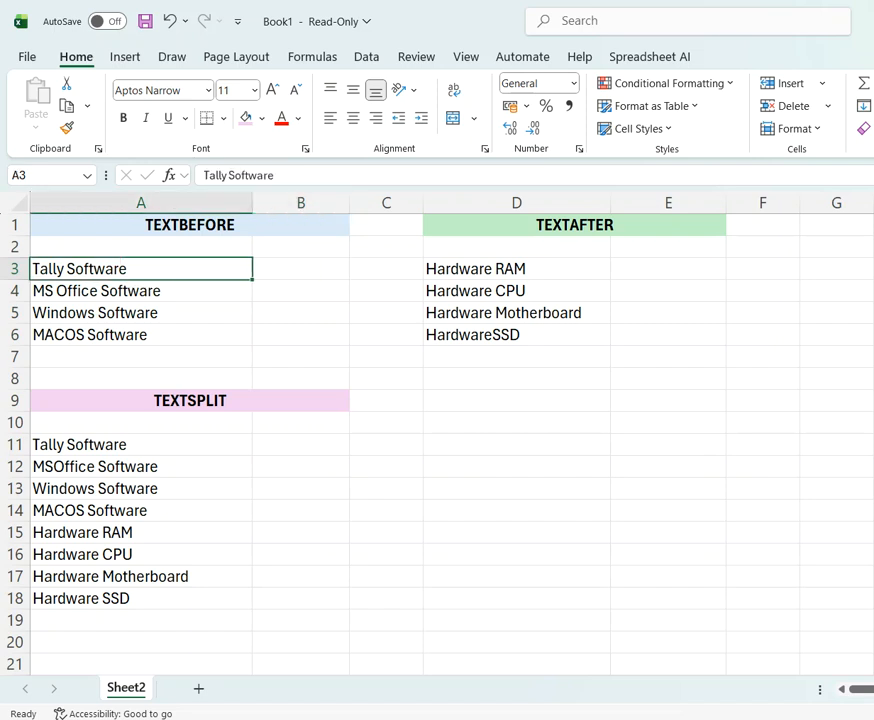
{"action": "key", "text": "Right"}
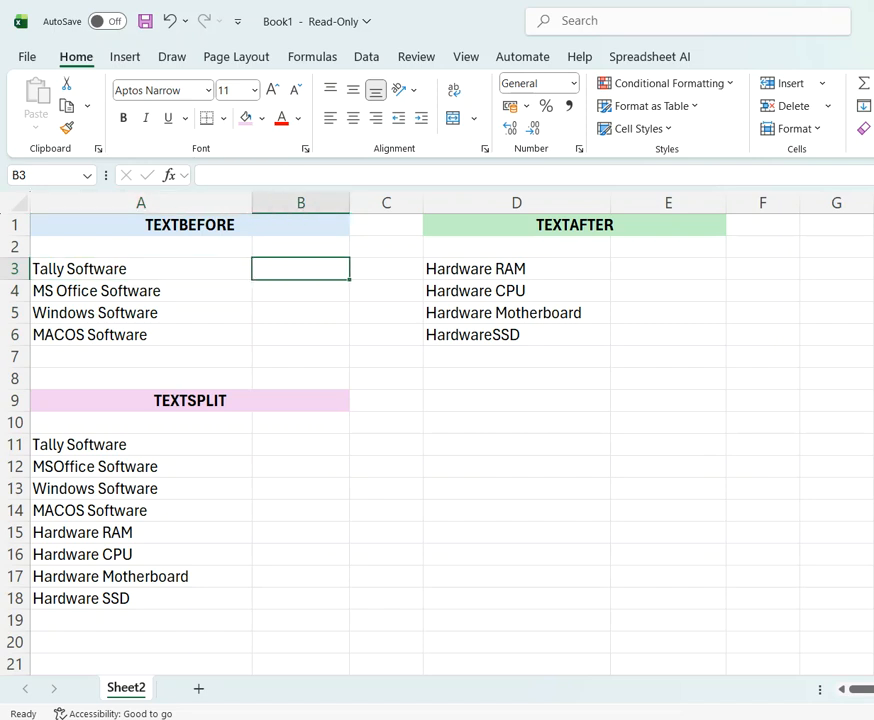
{"action": "key", "text": "Down"}
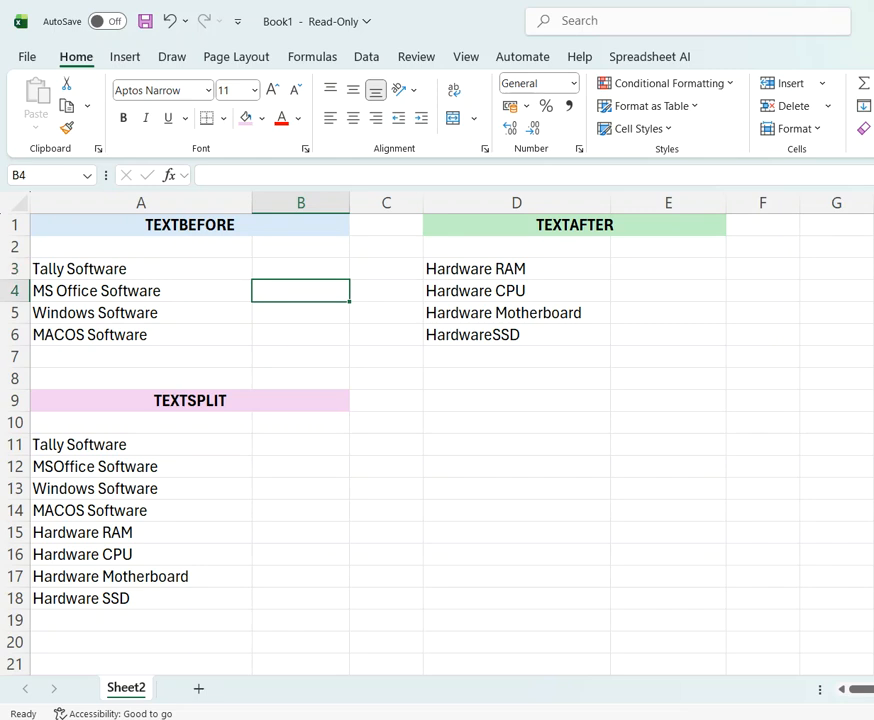
{"action": "key", "text": "Down"}
{"action": "key", "text": "Down"}
{"action": "key", "text": "Up"}
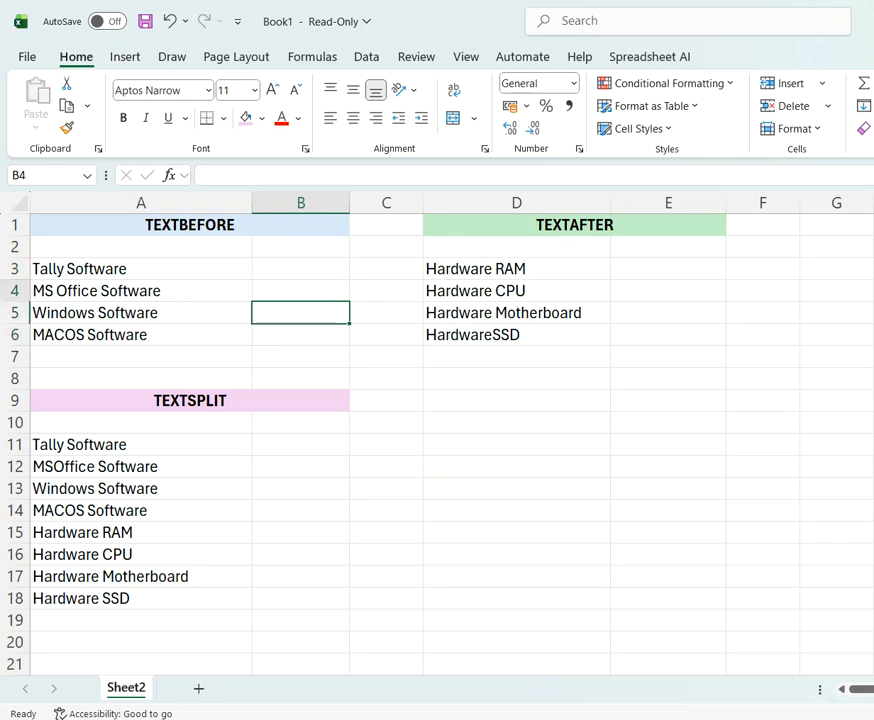
- Enter =TEXTBEFORE(A3,"Software") in B3 and fill the formula down through B6
{"action": "key", "text": "Up"}
{"action": "key", "text": "Up"}
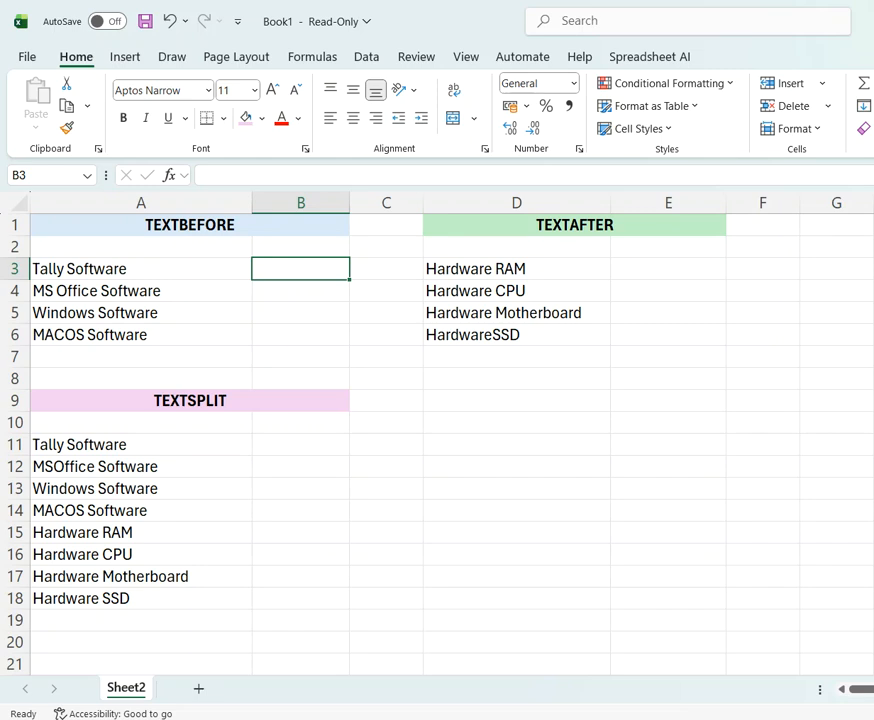
{"action": "type", "text": "=text"}
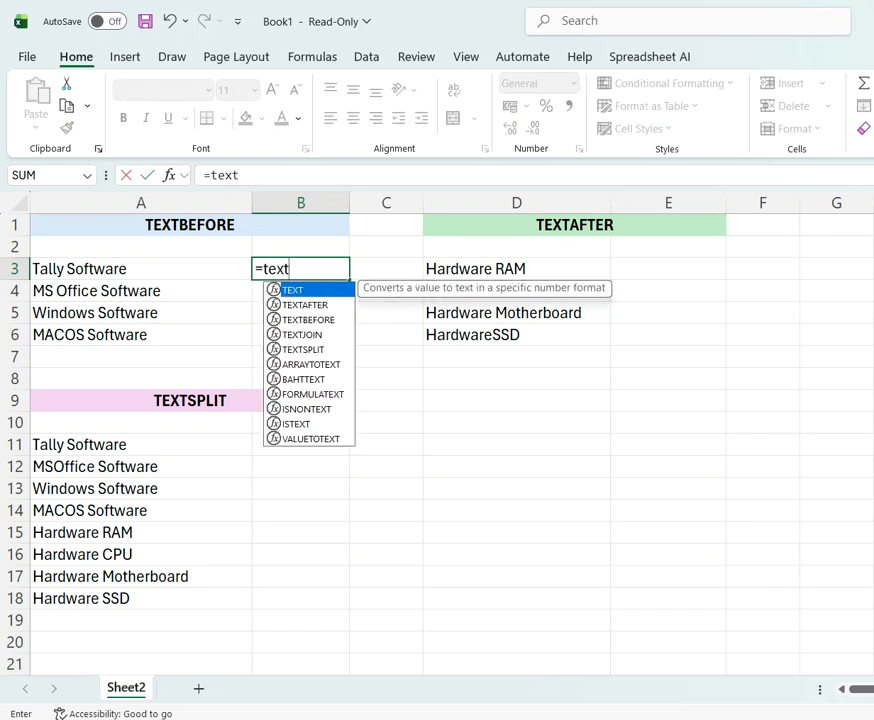
{"action": "type", "text": "b"}
{"action": "key", "text": "Tab"}
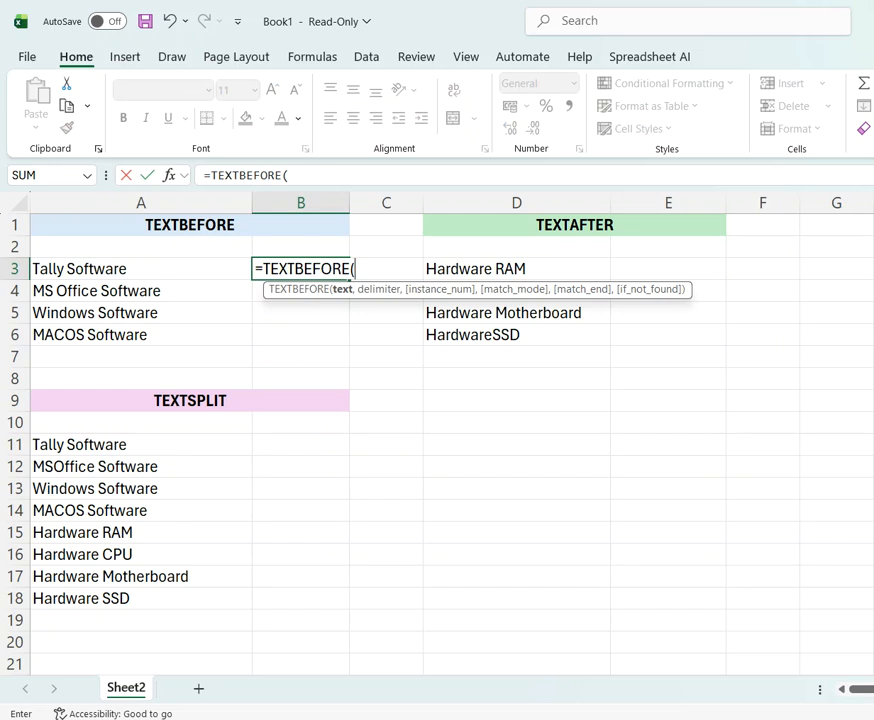
{"action": "left_click", "coordinate": [57, 269]}
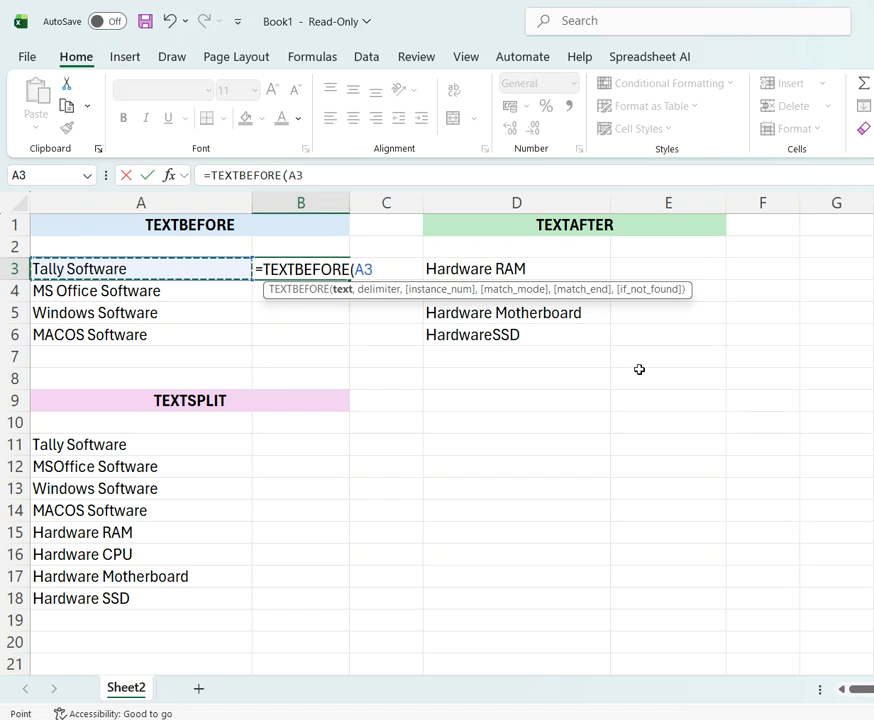
{"action": "type", "text": ",\"Software\")"}
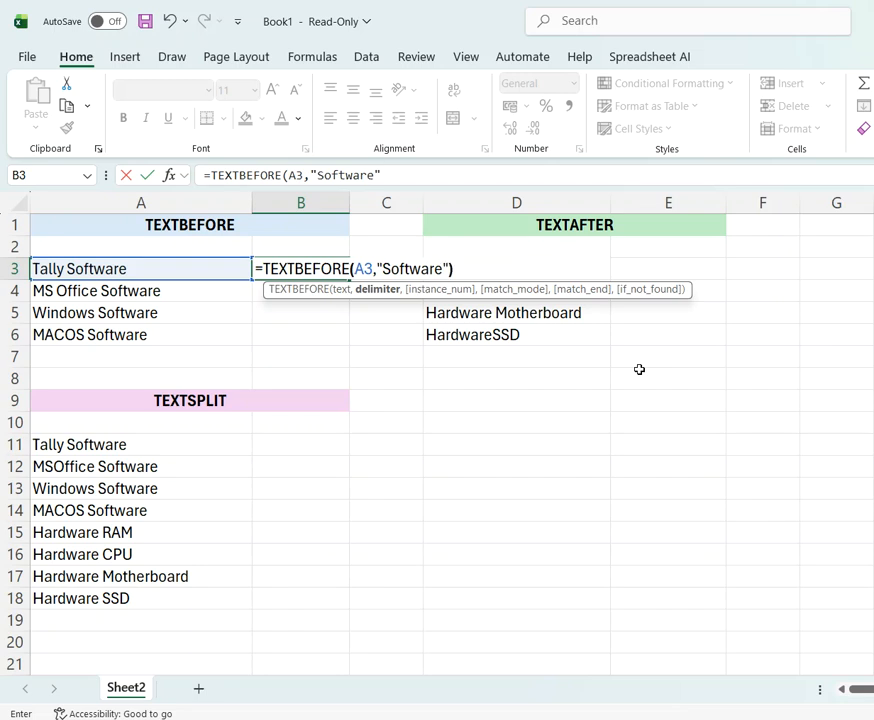
{"action": "key", "text": "Return"}
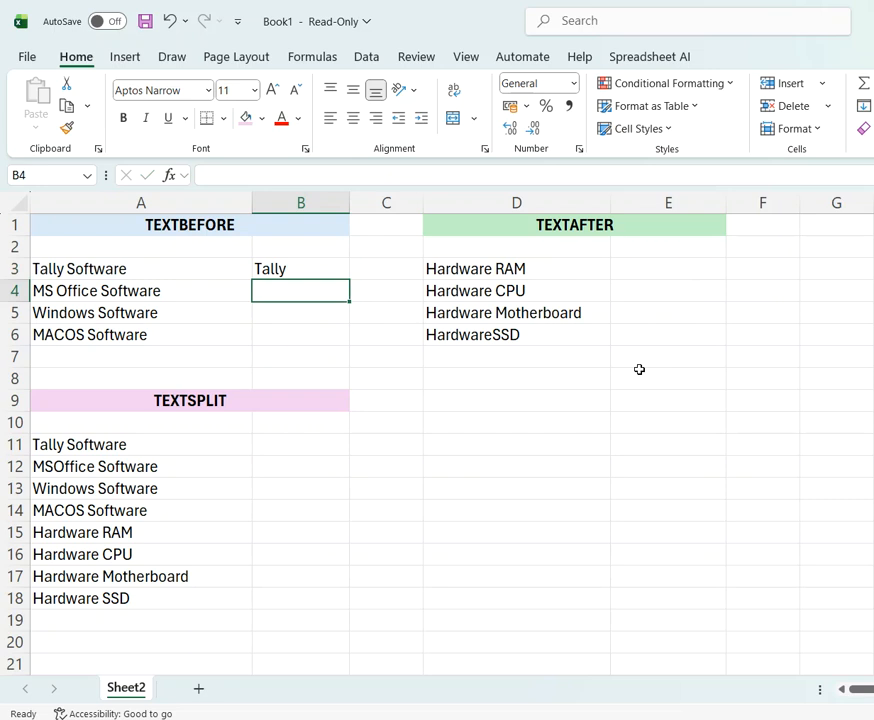
{"action": "left_click", "coordinate": [296, 265]}
{"action": "left_click_drag", "start_coordinate": [349, 277], "coordinate": [340, 342]}
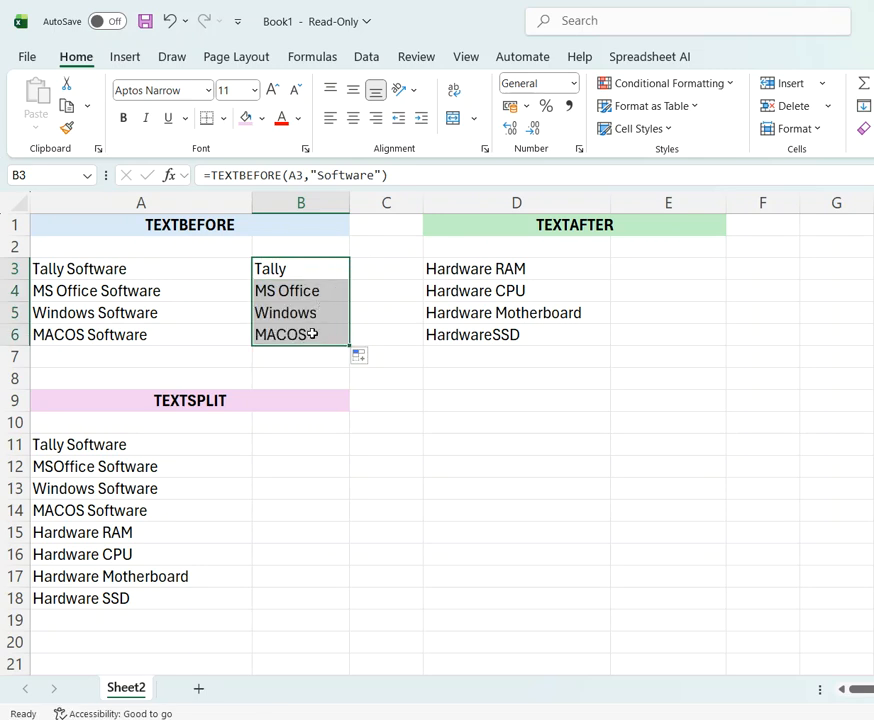
- Enter =TEXTAFTER(D3,"Hardware") in E3 to extract the text following the word Hardware
{"action": "left_click", "coordinate": [654, 270]}
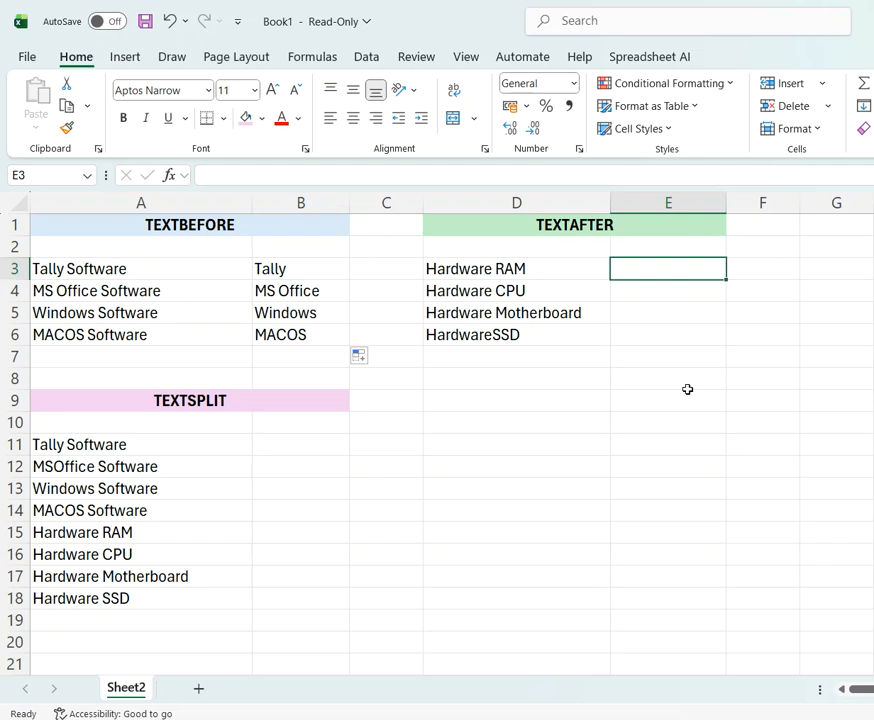
{"action": "type", "text": "=t"}
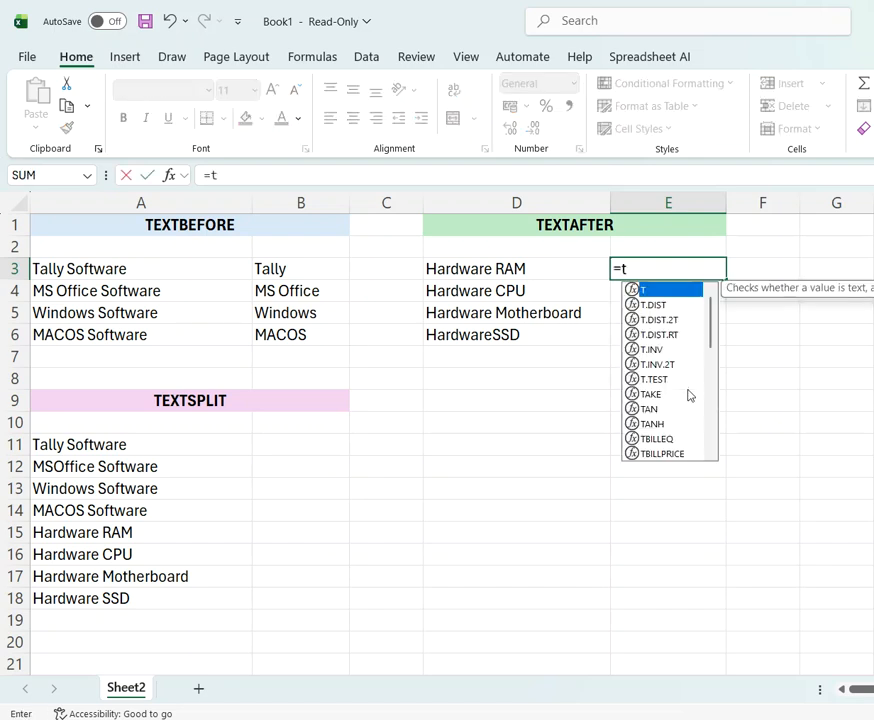
{"action": "type", "text": "ext"}
{"action": "key", "text": "Down"}
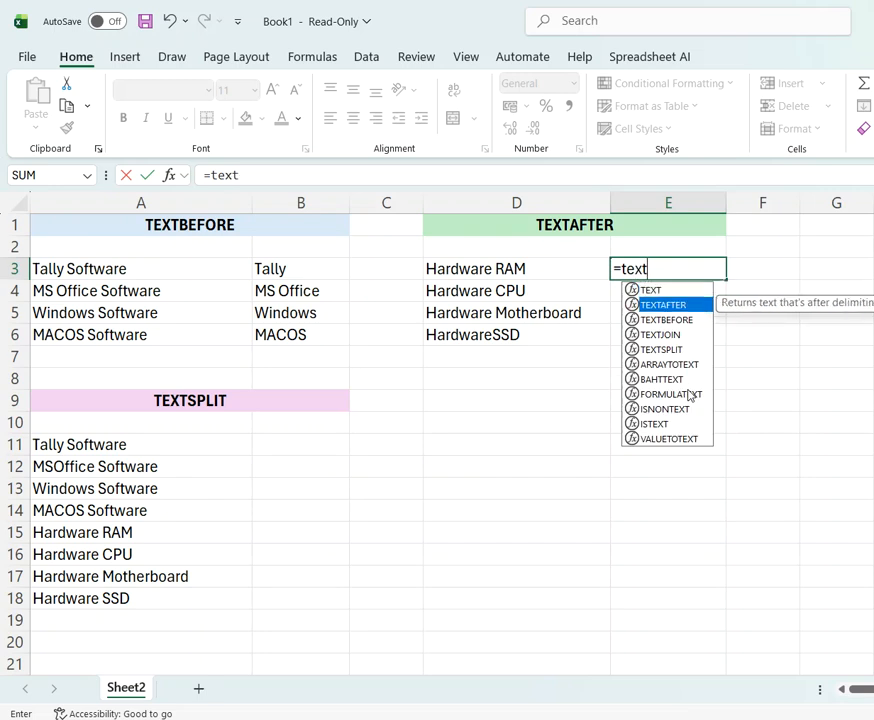
{"action": "key", "text": "Tab"}
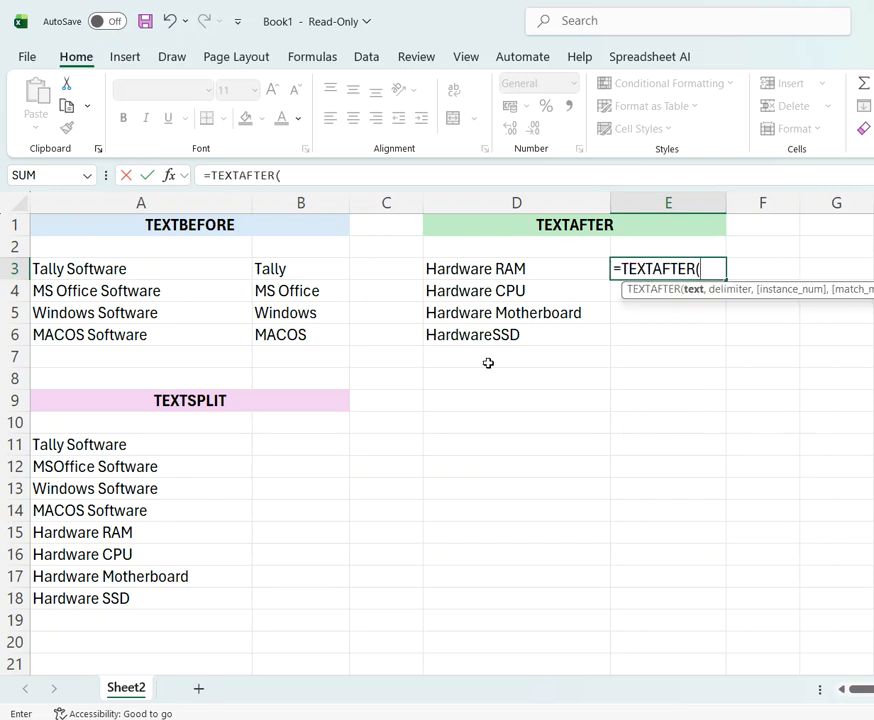
{"action": "left_click", "coordinate": [507, 270]}
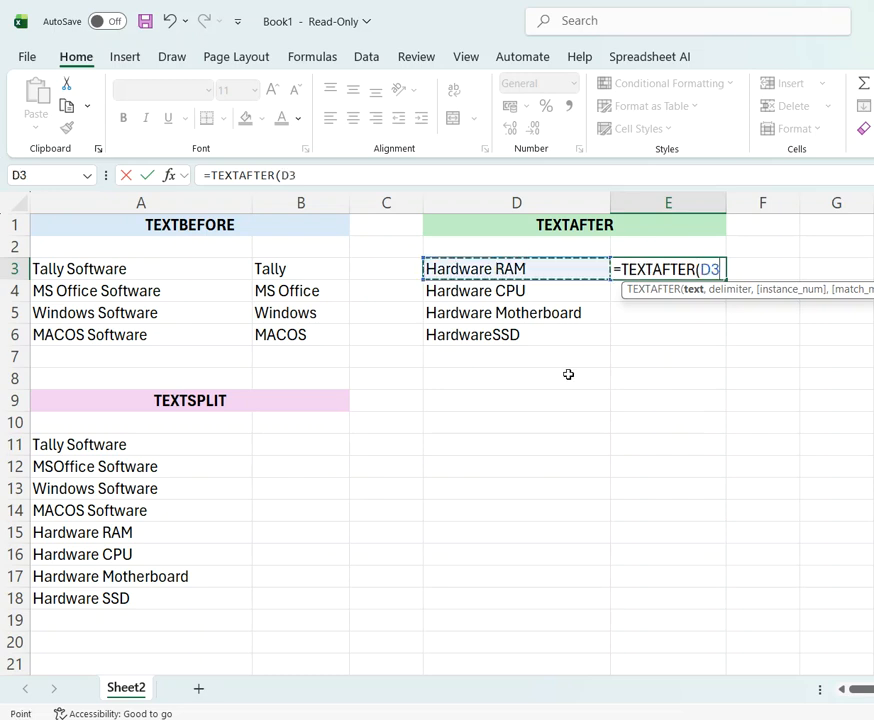
{"action": "type", "text": ","}
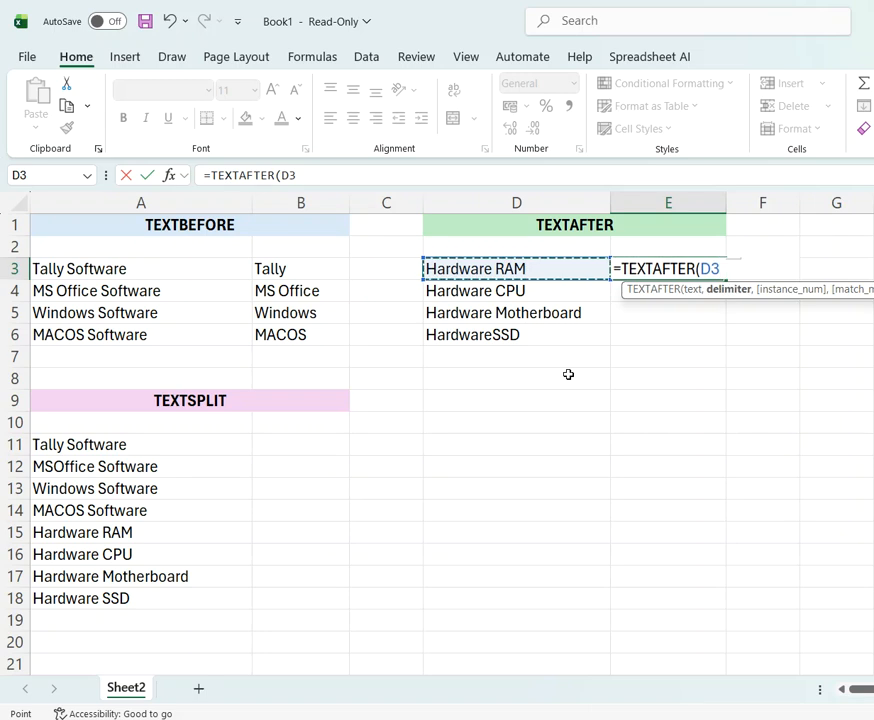
{"action": "type", "text": "\"H"}
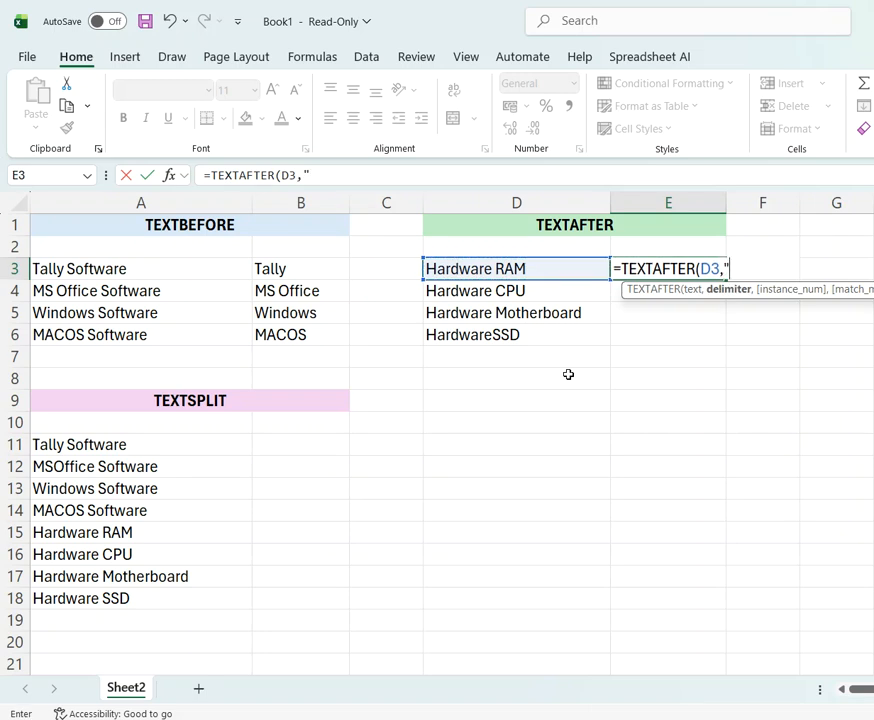
{"action": "type", "text": "ard"}
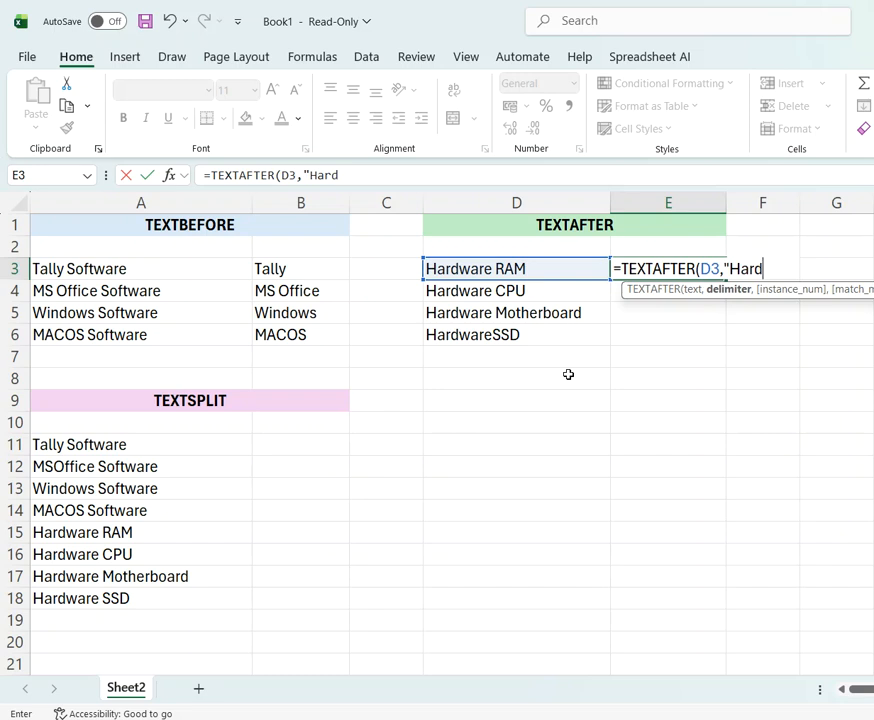
{"action": "type", "text": "ware\")"}
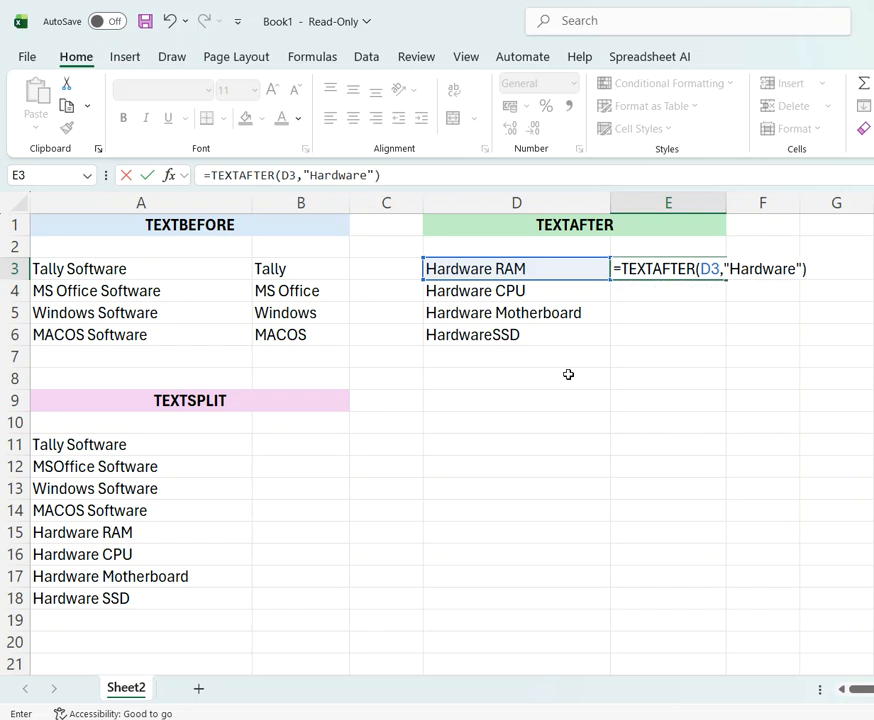
{"action": "key", "text": "Return"}
- Fill the TEXTAFTER formula from E3 down through E6
{"action": "key", "text": "Up"}
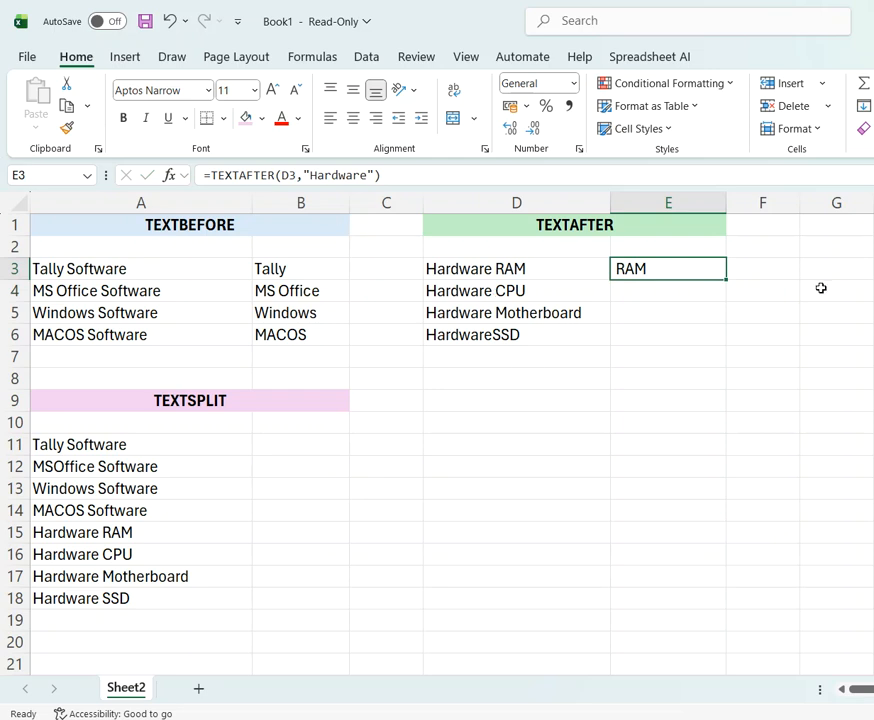
{"action": "left_click_drag", "start_coordinate": [726, 281], "coordinate": [716, 351]}
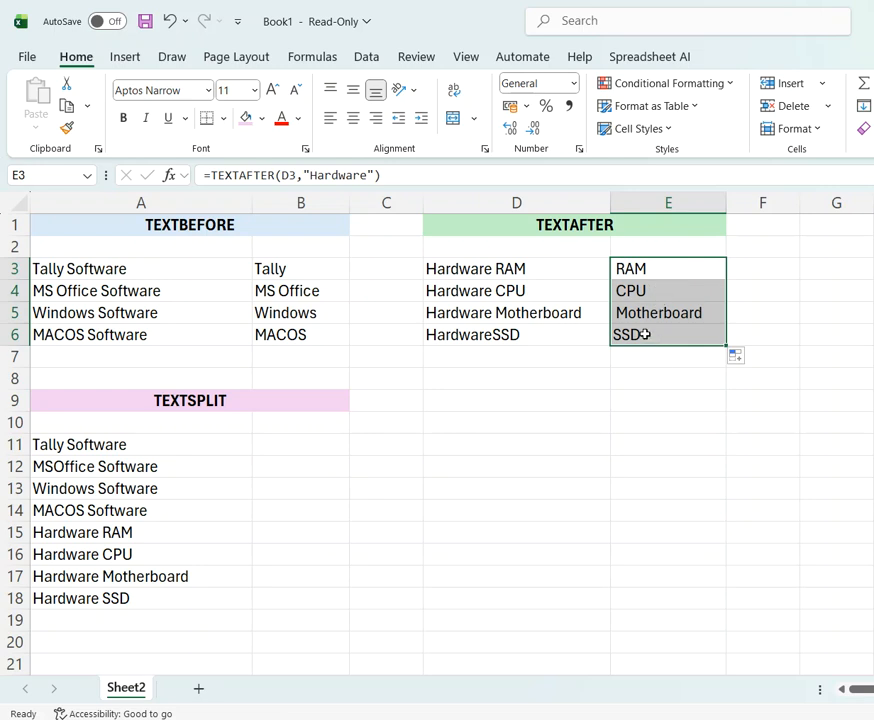
{"action": "scroll", "coordinate": [388, 311], "scroll_direction": "down", "scroll_amount": 1}
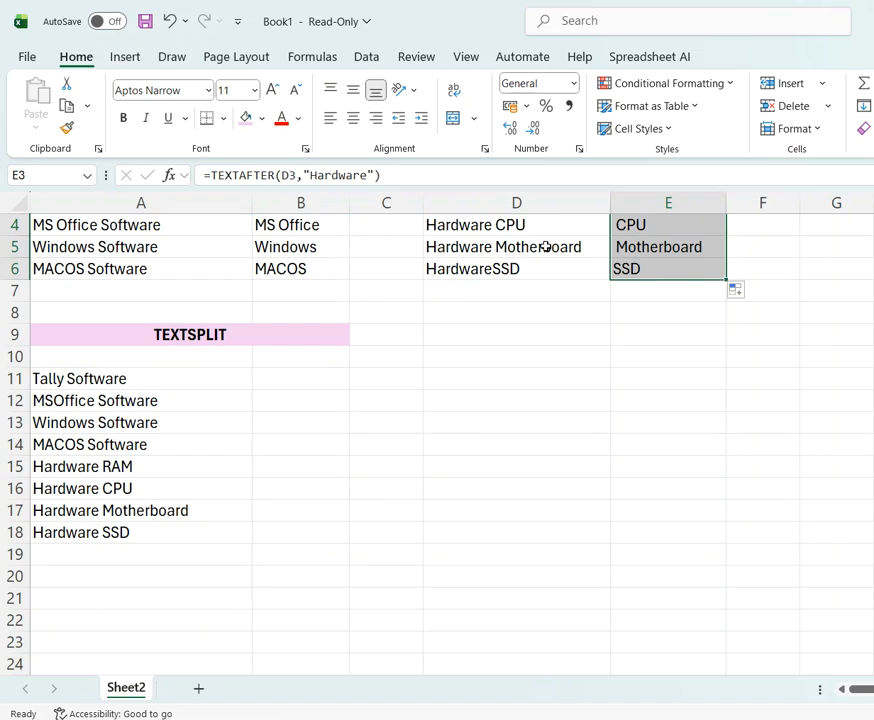
{"action": "scroll", "coordinate": [550, 248], "scroll_direction": "up", "scroll_amount": 1}
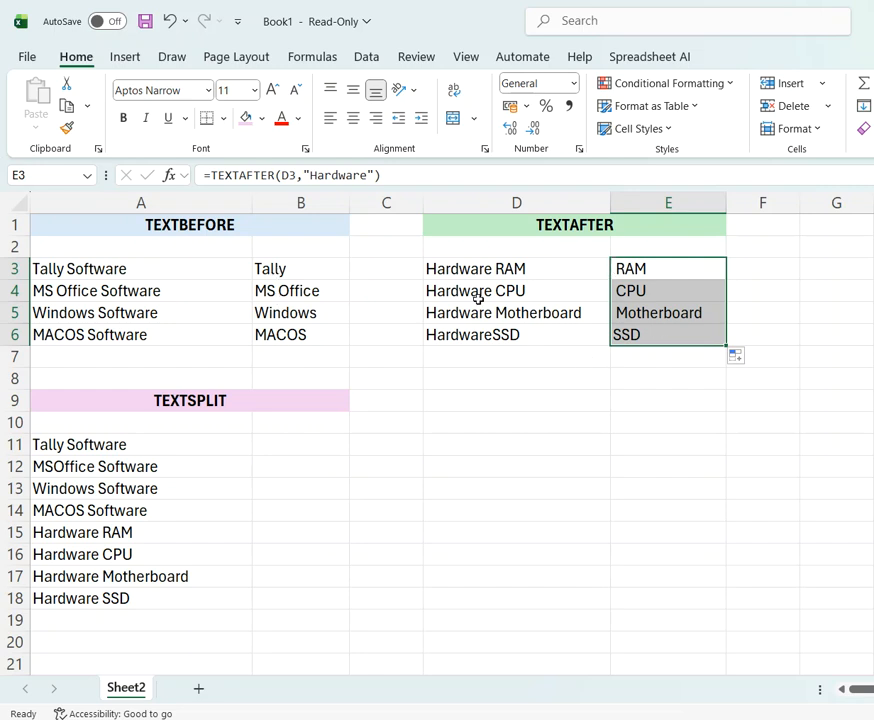
- Enter =TEXTSPLIT(A11," ") in B11 to split the text in A11 at the space
{"action": "left_click", "coordinate": [276, 445]}
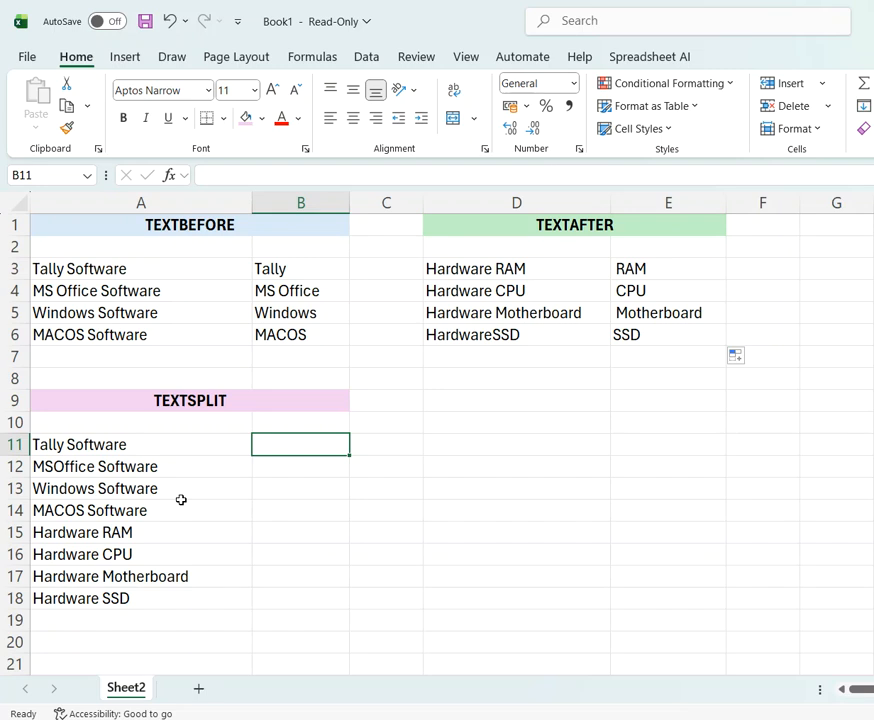
{"action": "type", "text": "="}
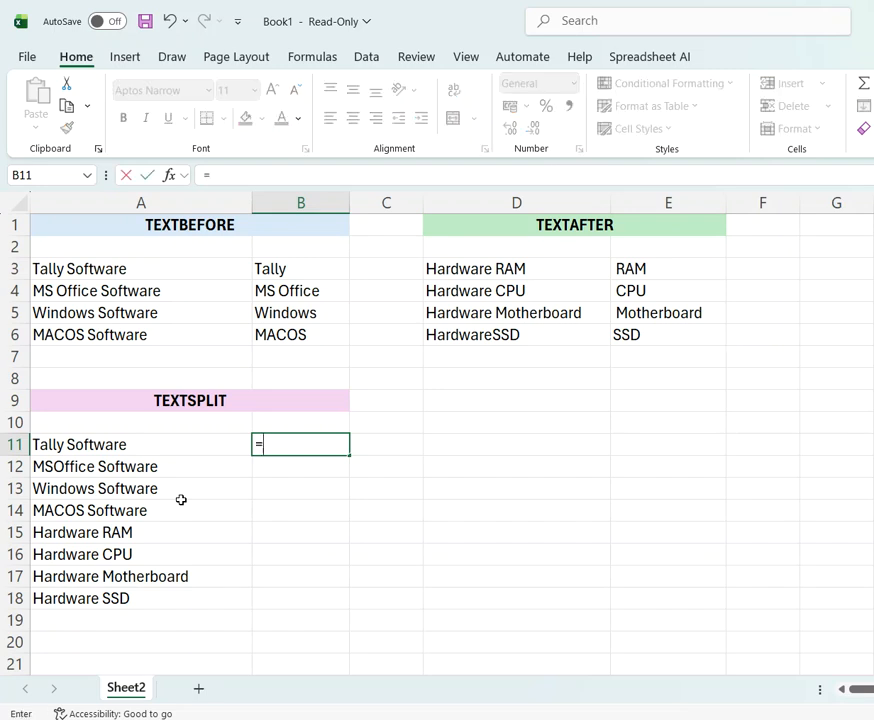
{"action": "type", "text": "te"}
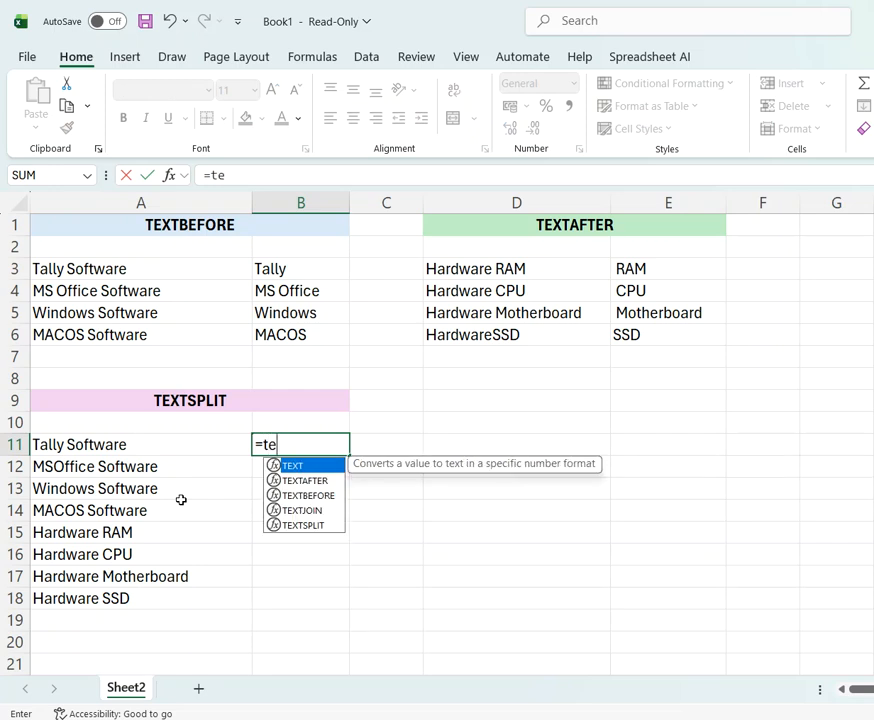
{"action": "key", "text": "Down"}
{"action": "key", "text": "Down"}
{"action": "key", "text": "Down"}
{"action": "key", "text": "Down"}
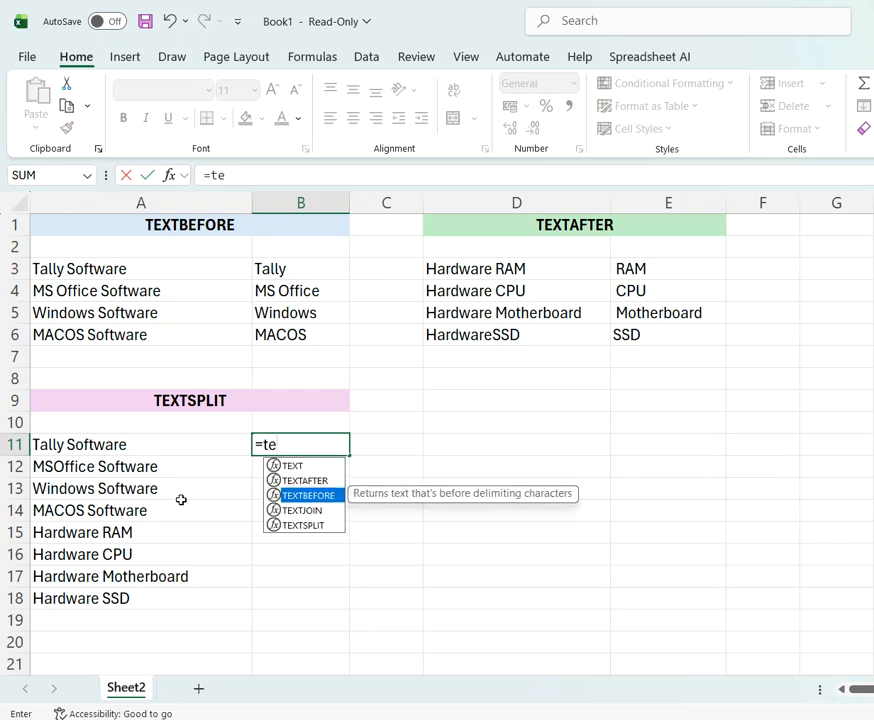
{"action": "key", "text": "Tab"}
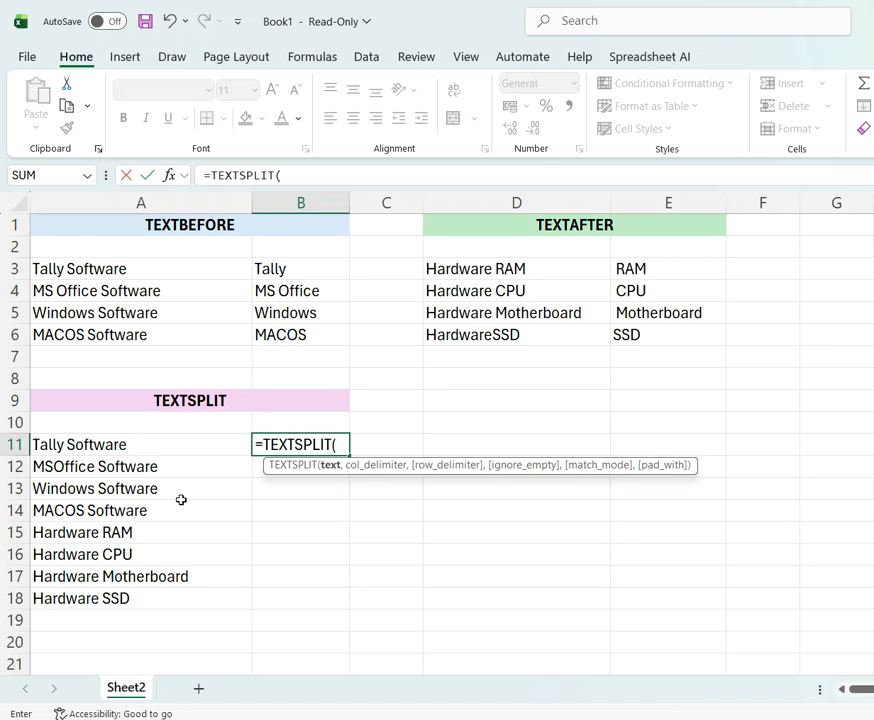
{"action": "left_click", "coordinate": [97, 445]}
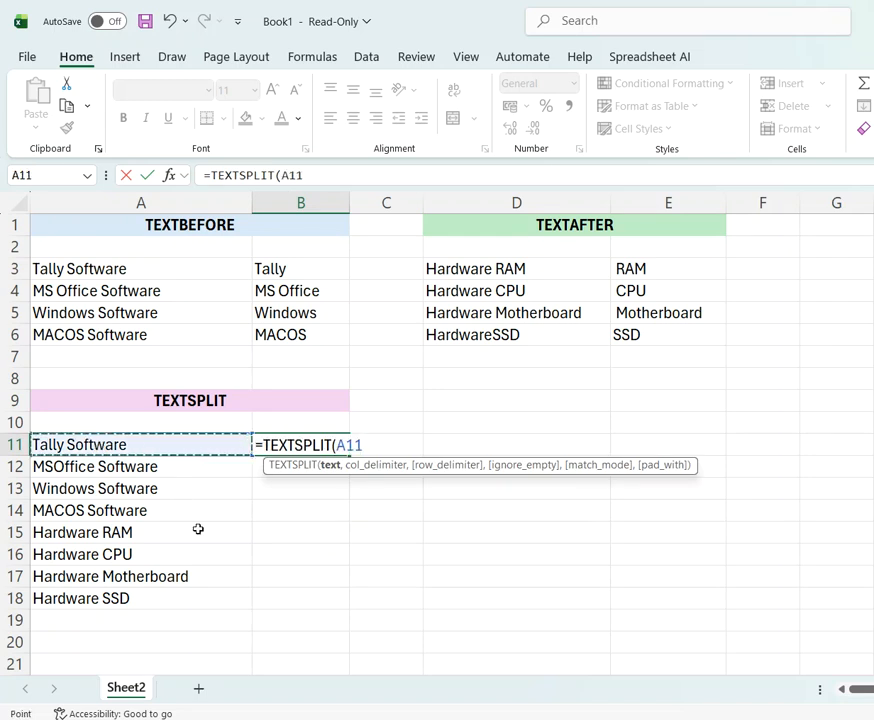
{"action": "type", "text": ",\""}
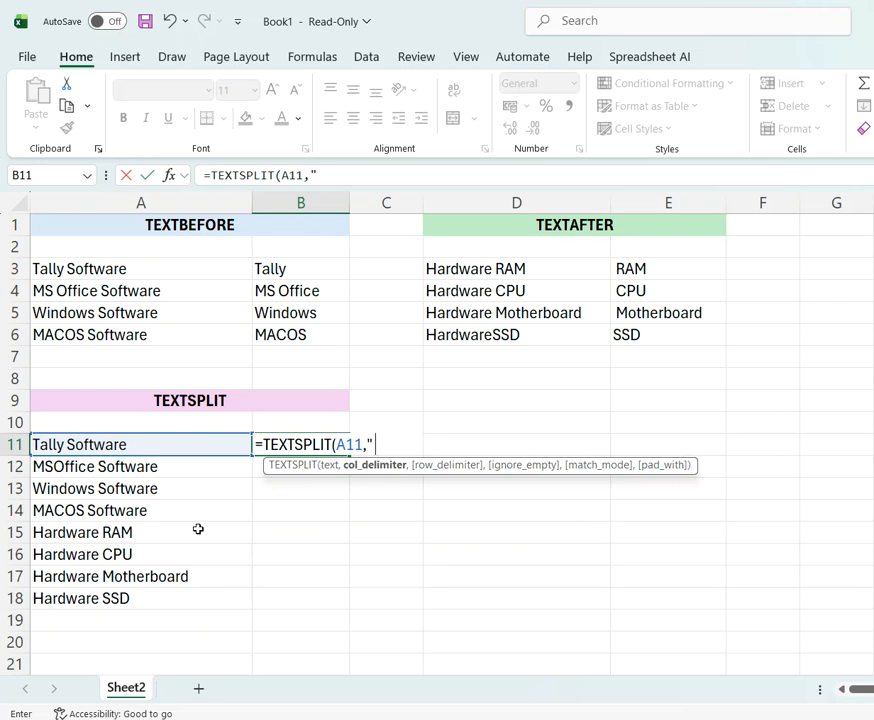
{"action": "type", "text": " \")"}
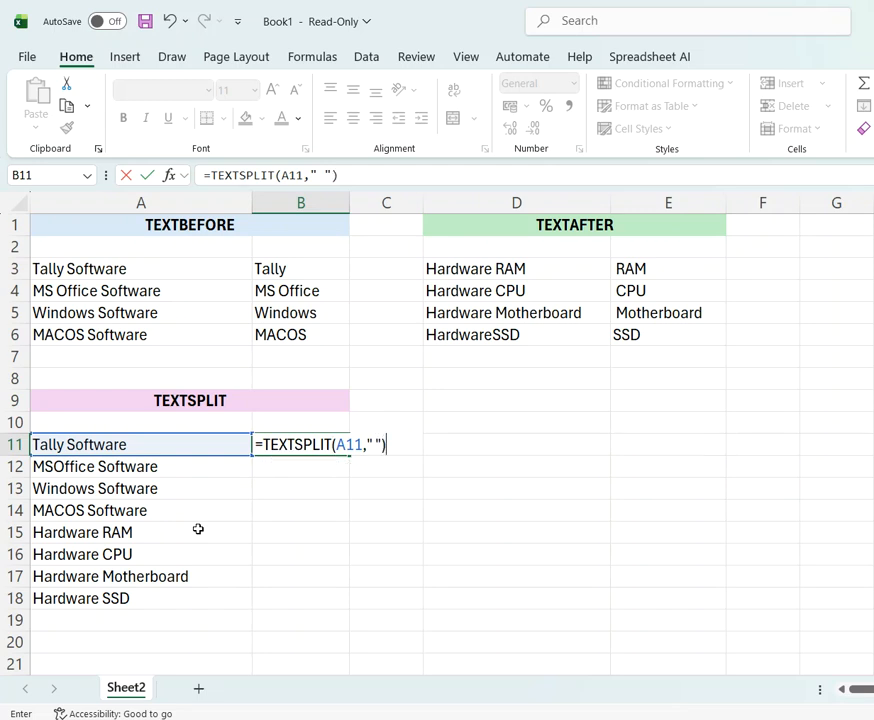
{"action": "key", "text": "Return"}
{"action": "key", "text": "Up"}
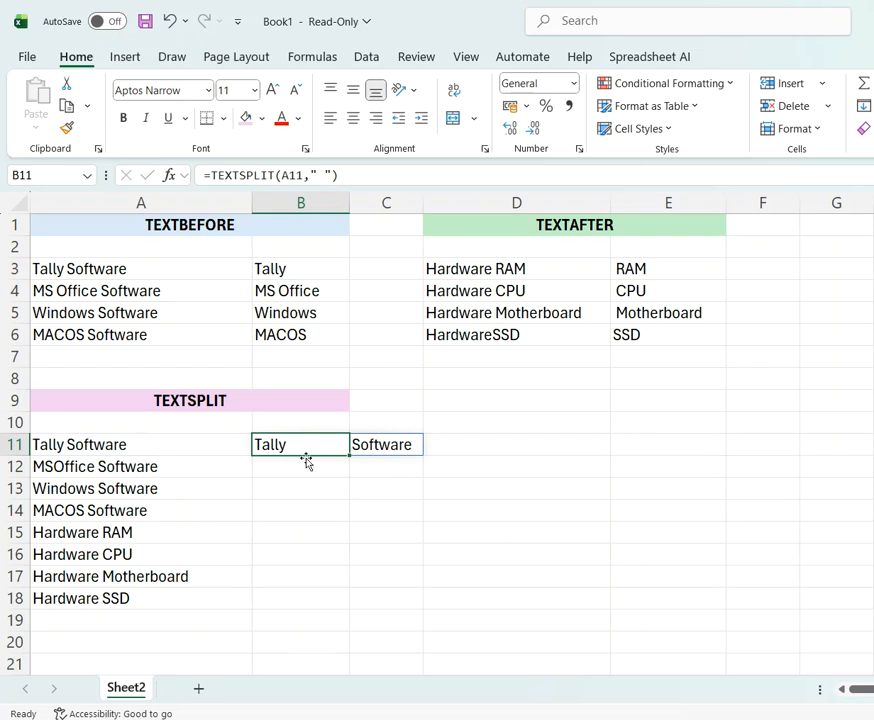
- Fill the TEXTSPLIT formula from B11 down through B18 and review the split words in columns B and C
{"action": "left_click_drag", "start_coordinate": [347, 457], "coordinate": [338, 606]}
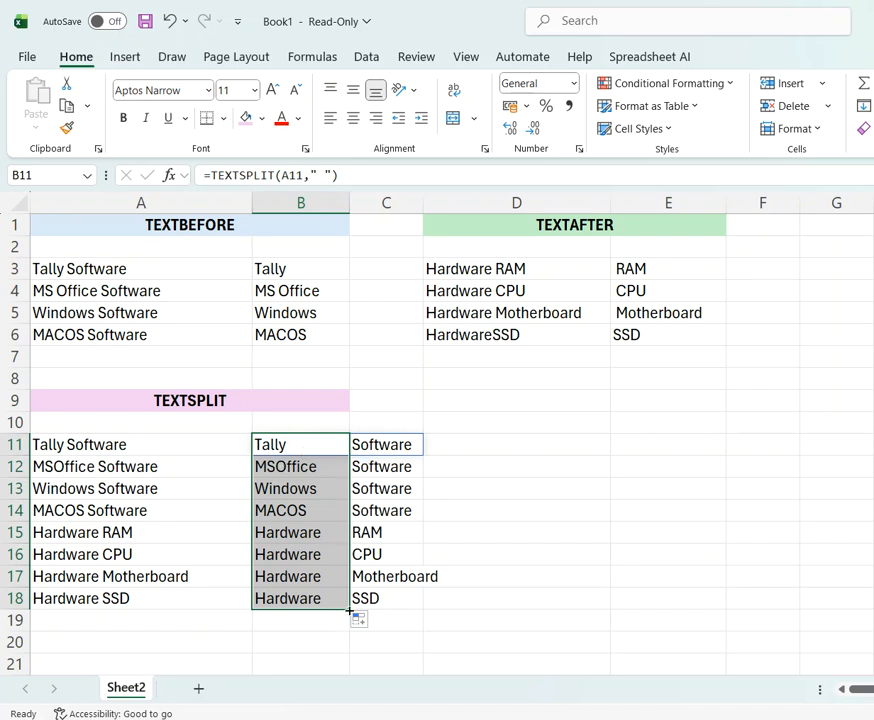
{"action": "left_click_drag", "start_coordinate": [317, 443], "coordinate": [312, 598]}
{"action": "left_click_drag", "start_coordinate": [386, 449], "coordinate": [388, 593]}
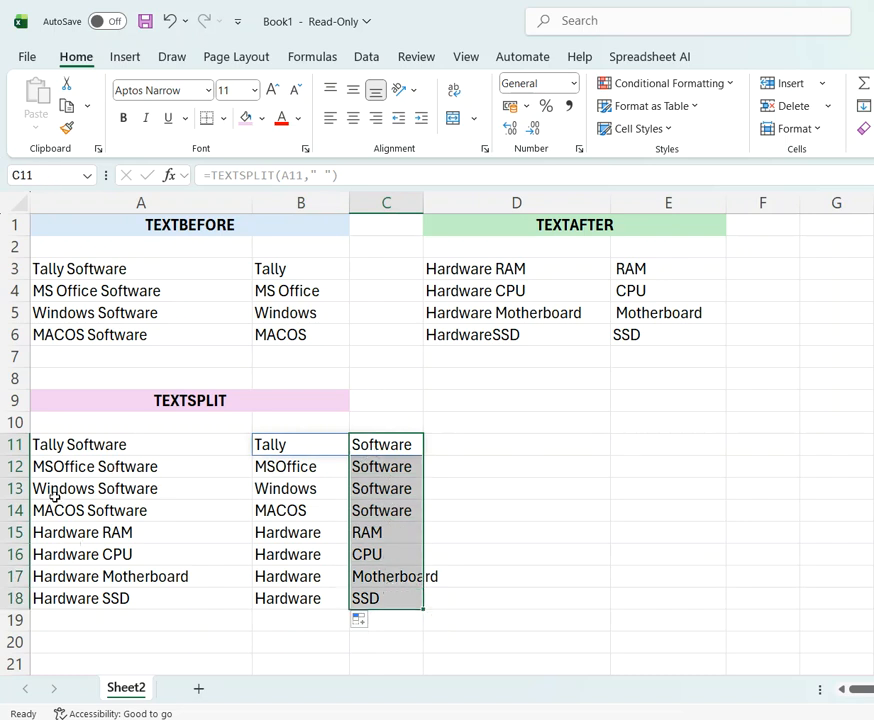
- Change A12 to "MS Office Software" by adding a space after MS, and check how its split in row 12 responds
{"action": "left_click", "coordinate": [50, 466]}
{"action": "double_click", "coordinate": [53, 466]}
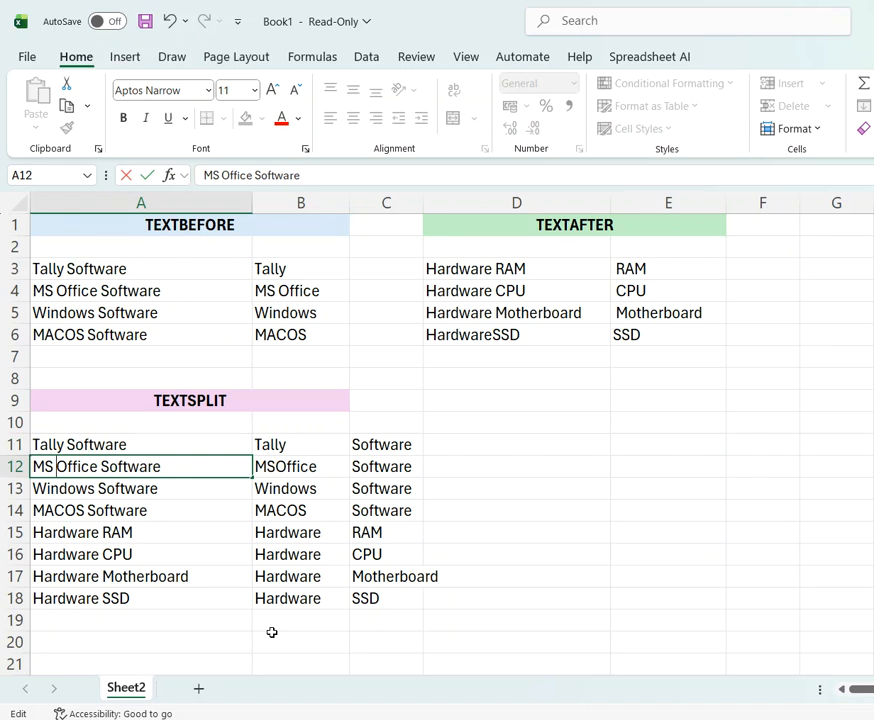
{"action": "key", "text": "Return"}
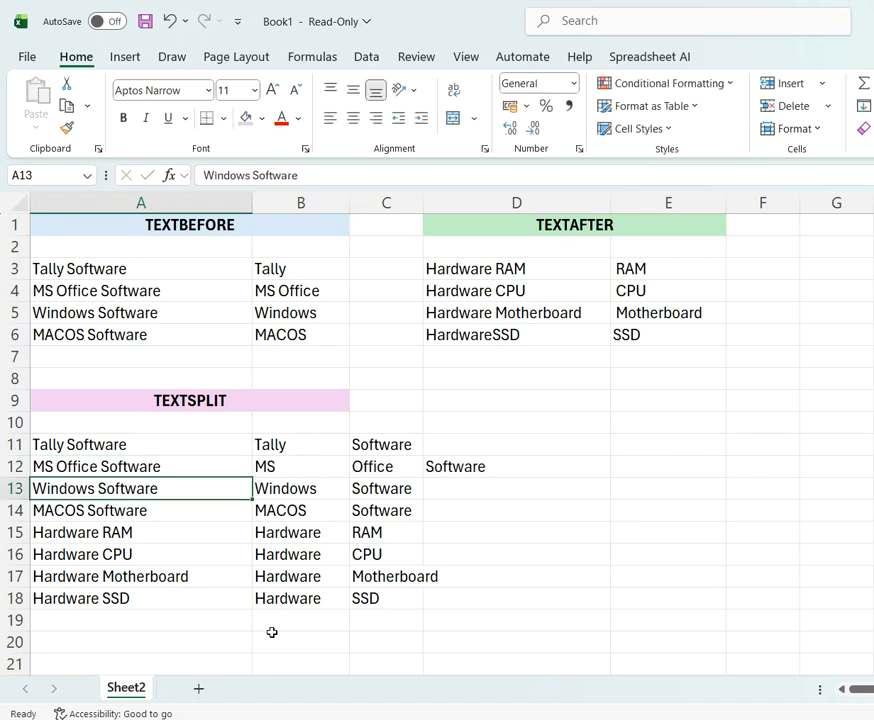
{"action": "key", "text": "Up"}
{"action": "key", "text": "Right"}
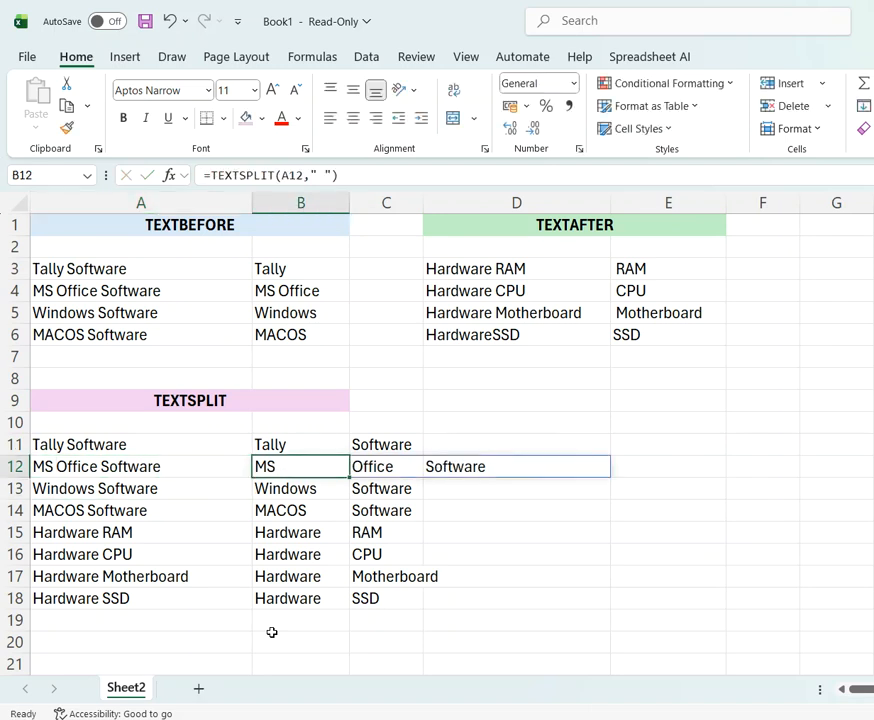
{"action": "key", "text": "Right"}
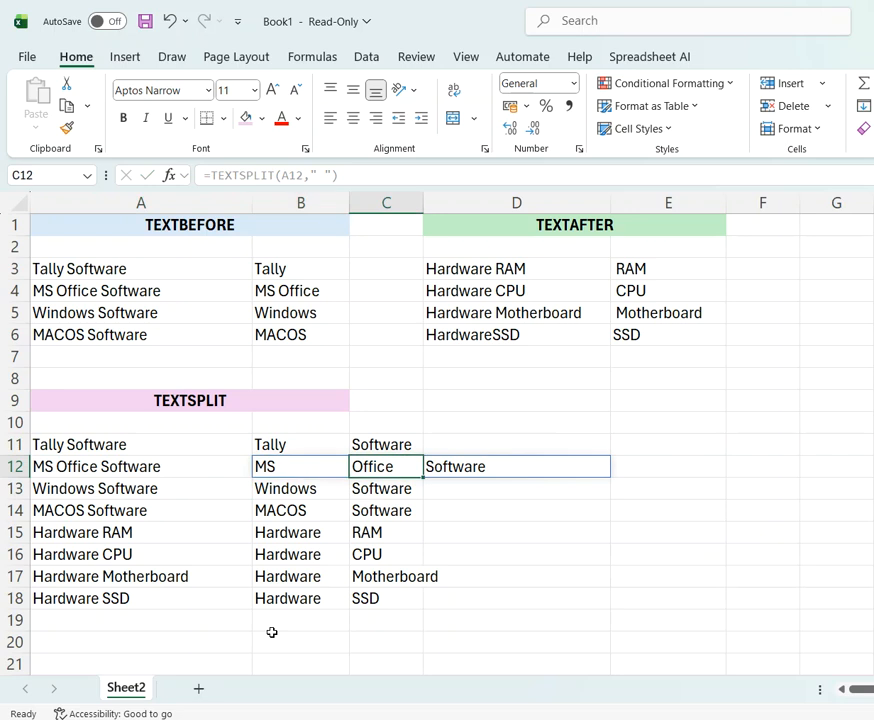
{"action": "key", "text": "Right"}
{"action": "key", "text": "Left"}
{"action": "key", "text": "Left"}
{"action": "key", "text": "Left"}
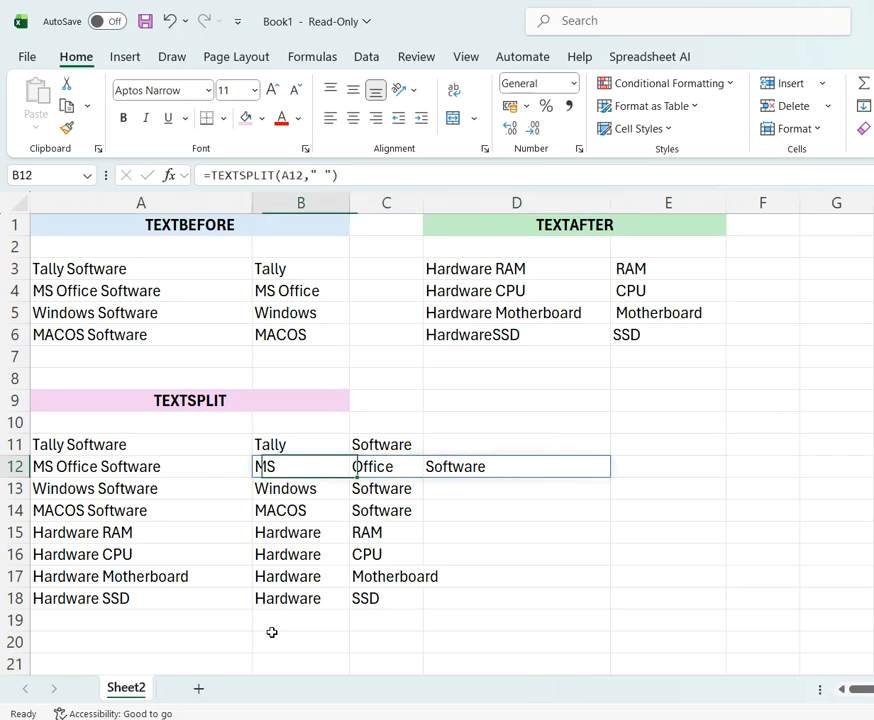
- Remove the space after MS in A12 so it reads "MSOffice Software", and check the split cells beside it
{"action": "key", "text": "F2"}
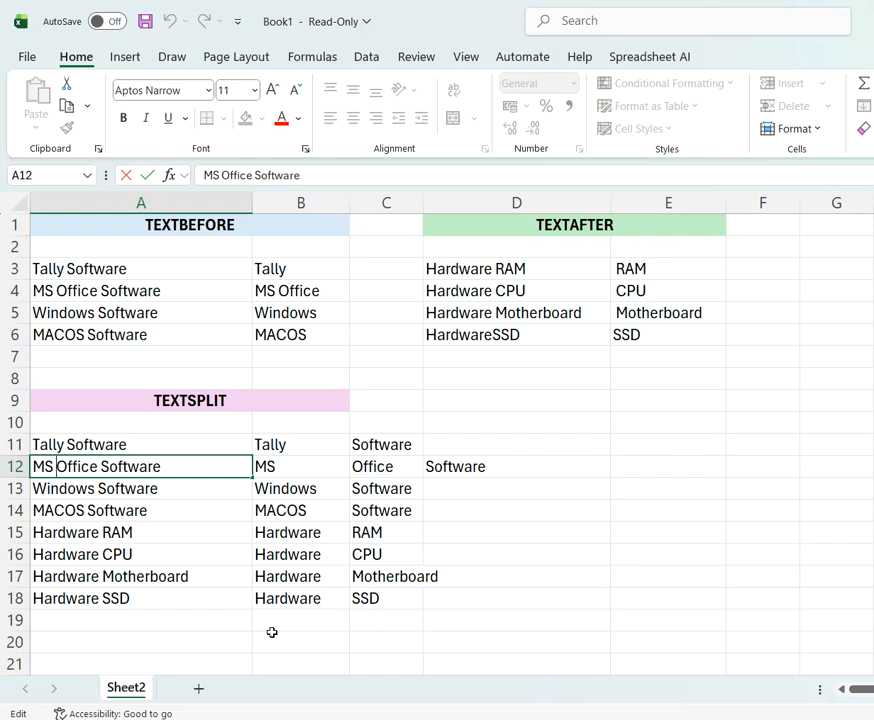
{"action": "key", "text": "BackSpace"}
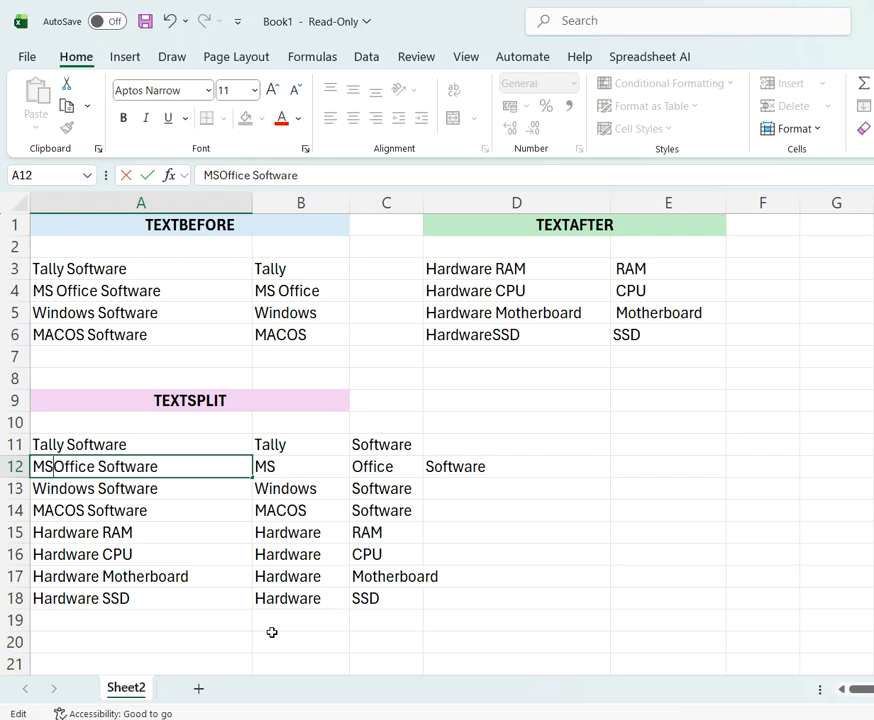
{"action": "key", "text": "Return"}
{"action": "key", "text": "Up"}
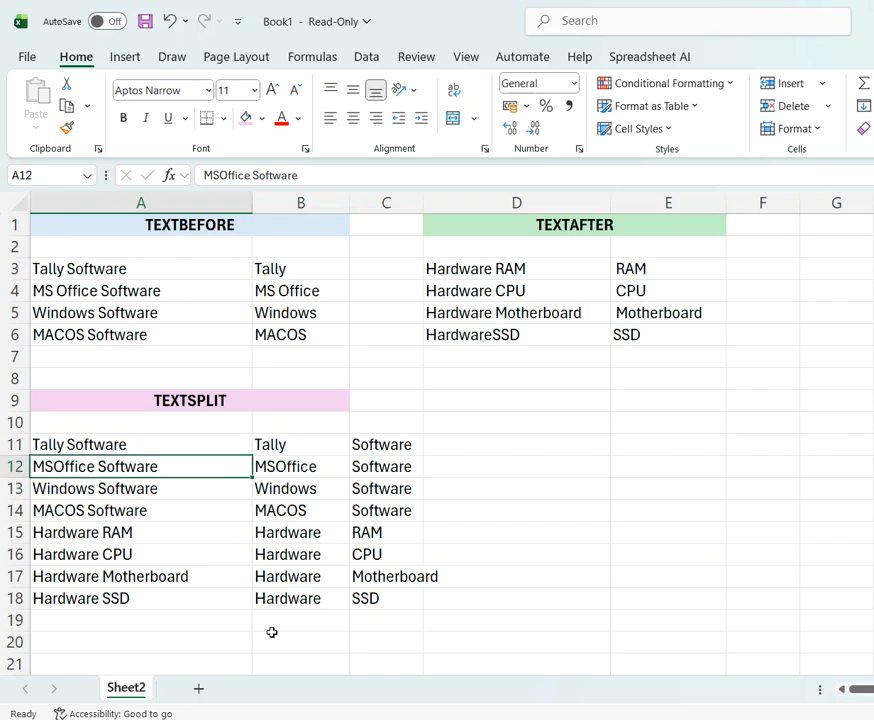
{"action": "key", "text": "Right"}
{"action": "key", "text": "Right"}
{"action": "key", "text": "Left"}
{"action": "key", "text": "Left"}
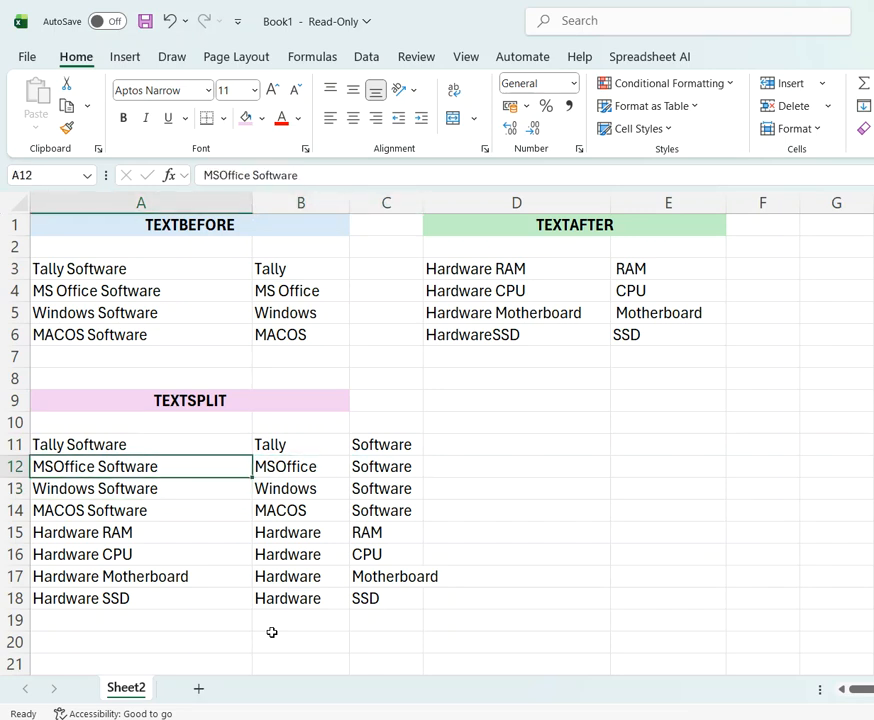